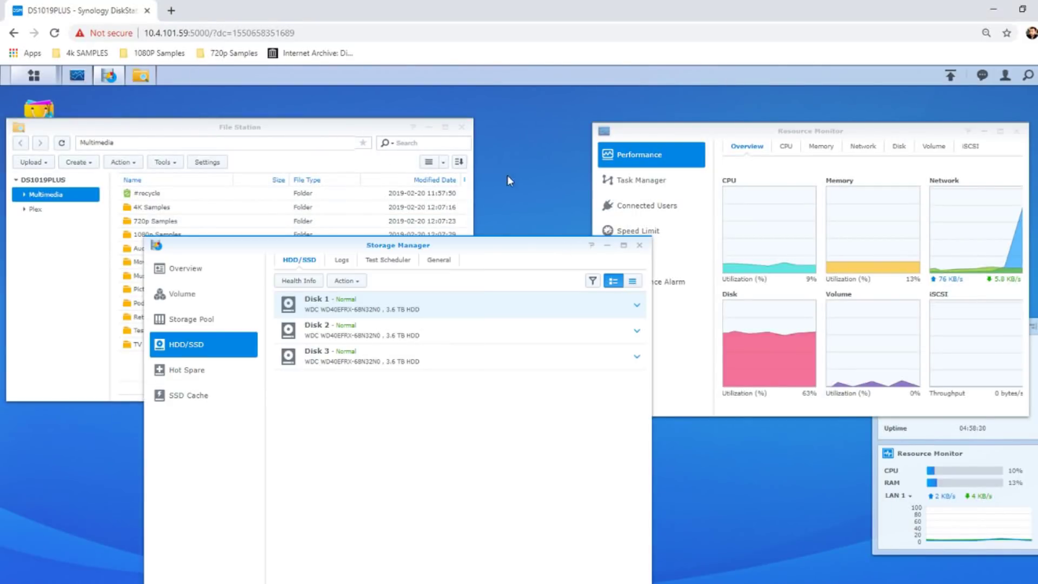
Close File Station and reposition Storage Manager showing Volume 1 healthy on SHR Storage Pool 1.
left_click(465, 128)
left_click(464, 127)
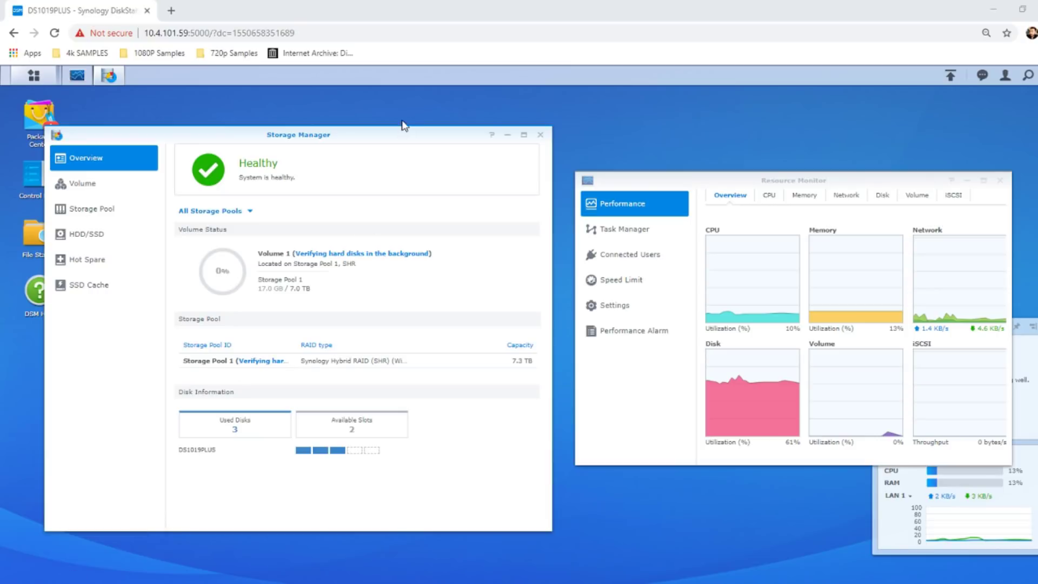
left_click_drag(398, 132, 427, 148)
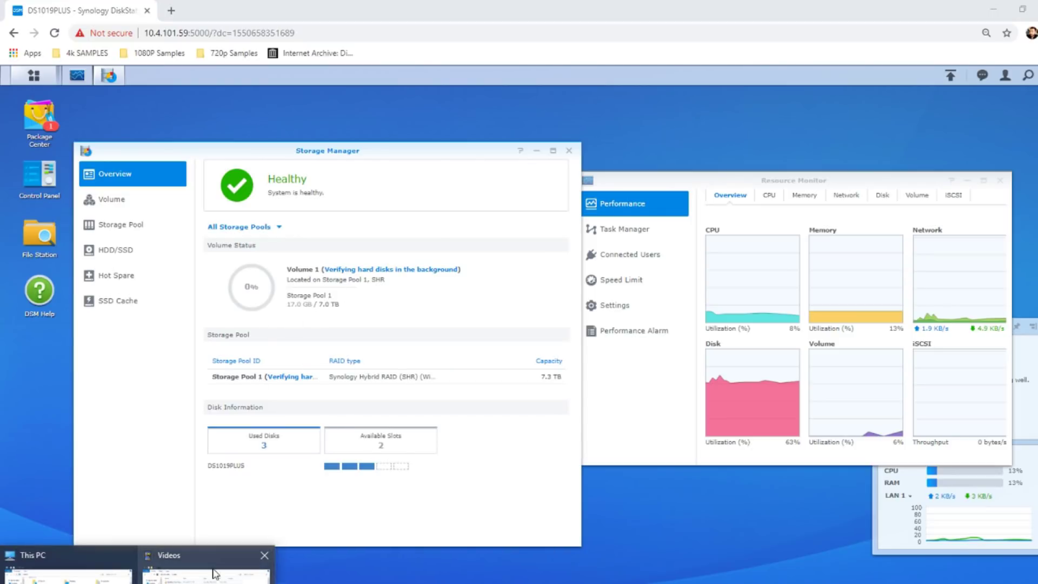
Open the Multimedia (S:) drive from This PC to list its 12 folders, then return to DSM.
left_click(84, 567)
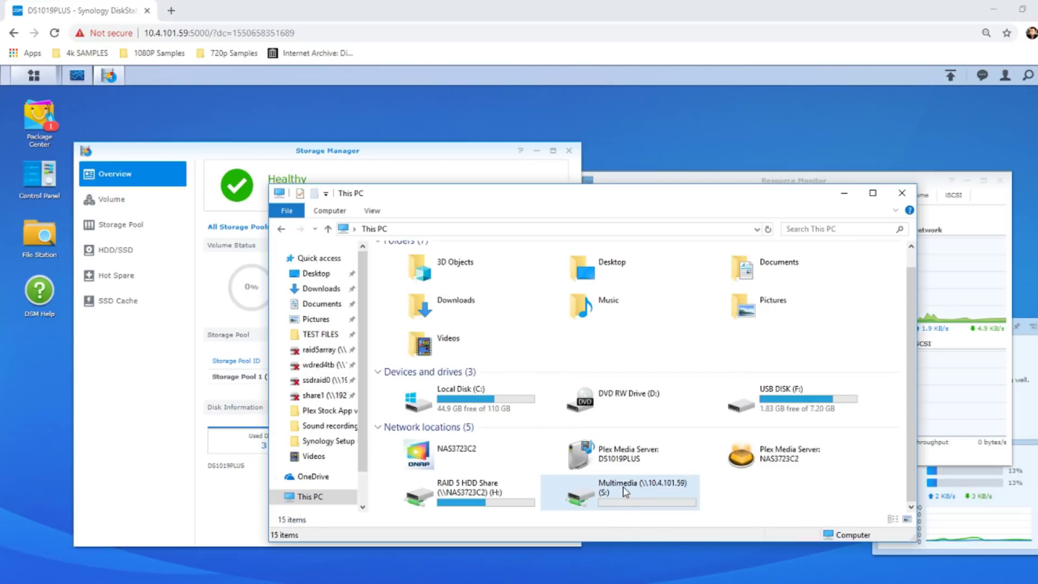
left_click(628, 505)
double_click(628, 505)
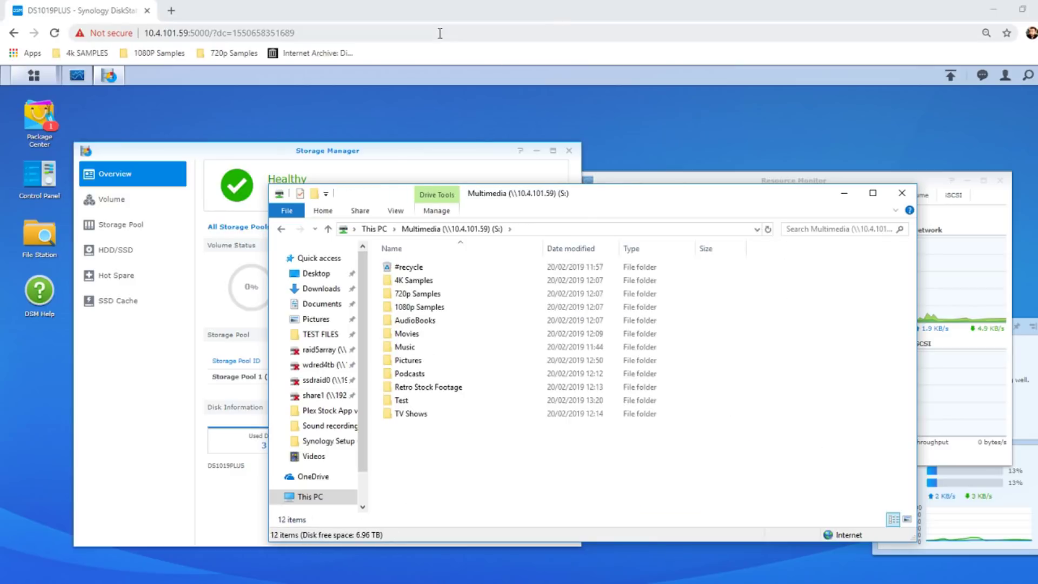
left_click_drag(613, 184, 725, 229)
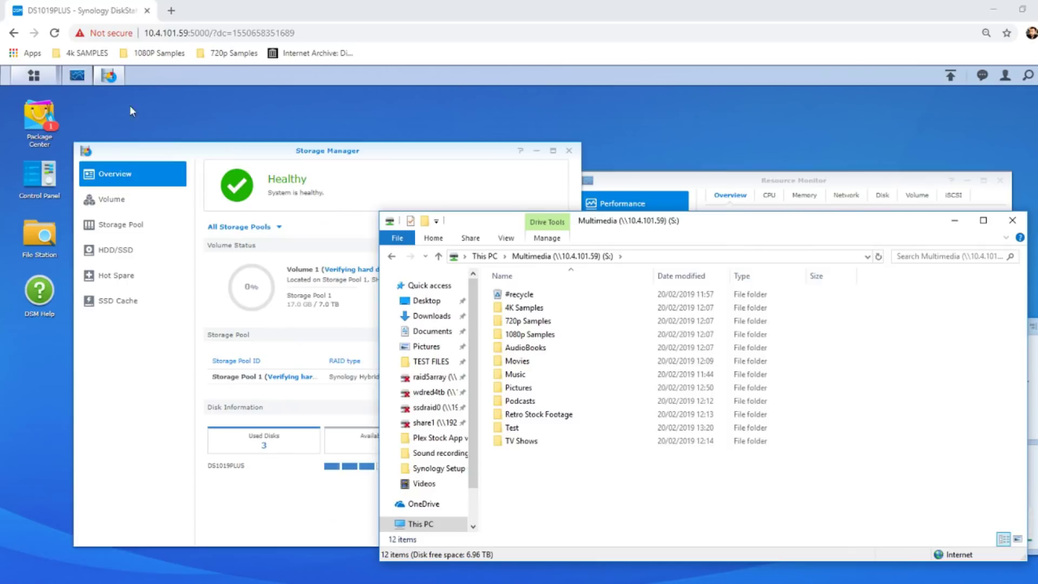
left_click(28, 238)
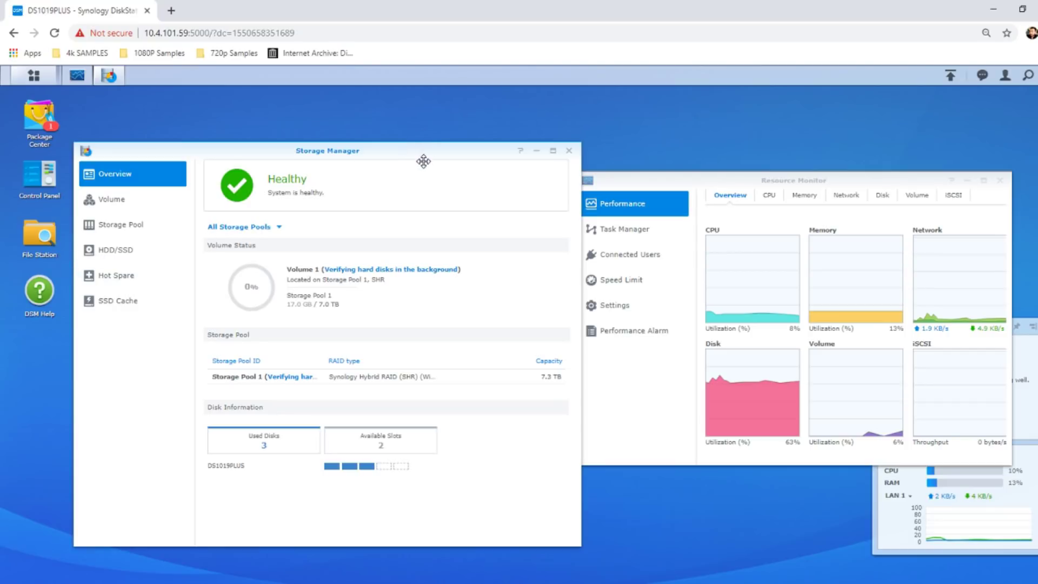
left_click_drag(422, 158, 433, 169)
Launch File Station in DSM and open the TV Shows folder on the Multimedia drive in Explorer.
left_click(44, 238)
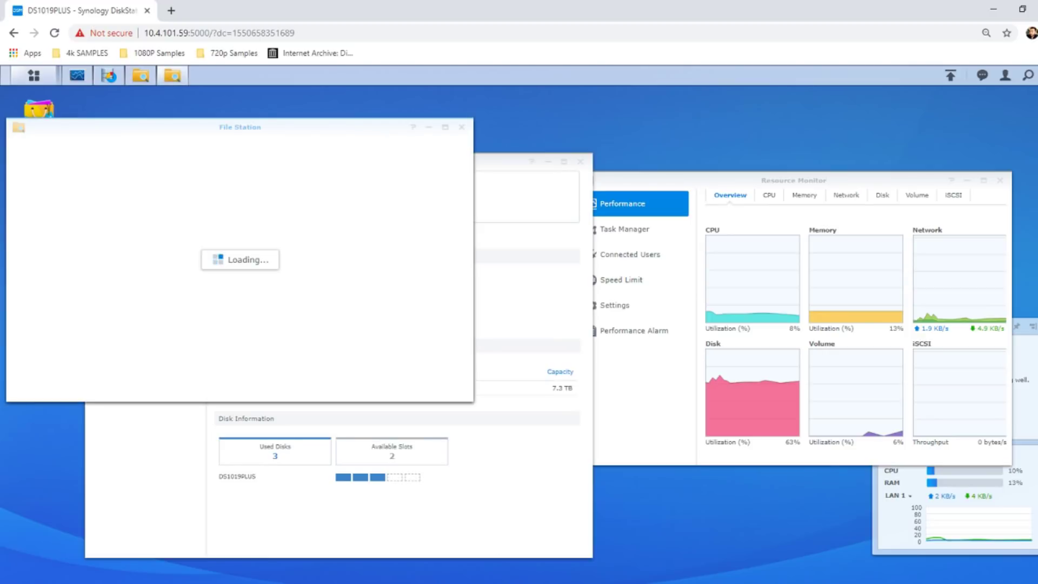
mouse_move(361, 583)
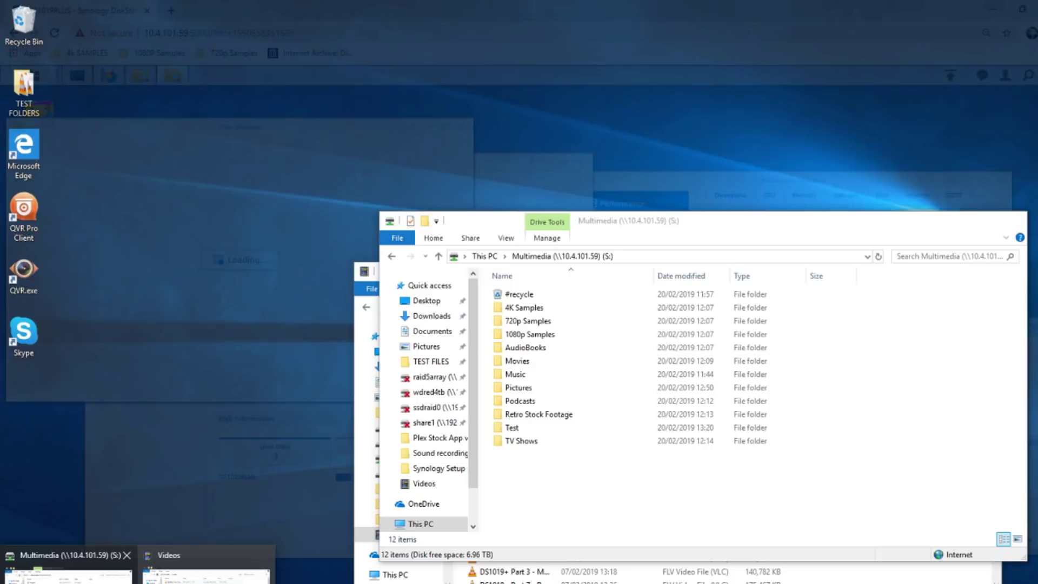
left_click(68, 573)
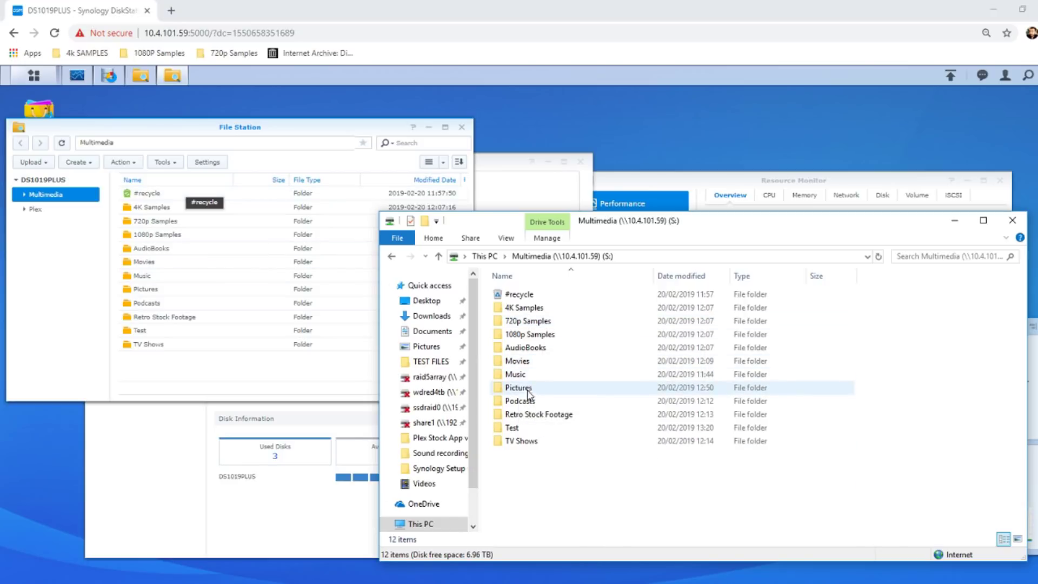
double_click(527, 441)
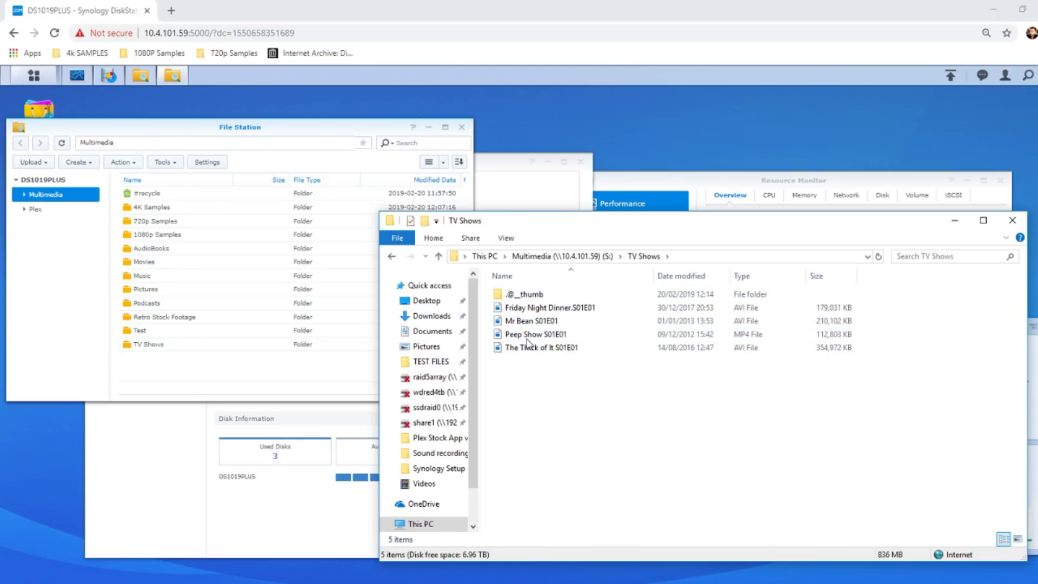
Play Mr Bean S01E01 in VLC, set VLC as the default for .avi files, then quit VLC.
left_click(550, 324)
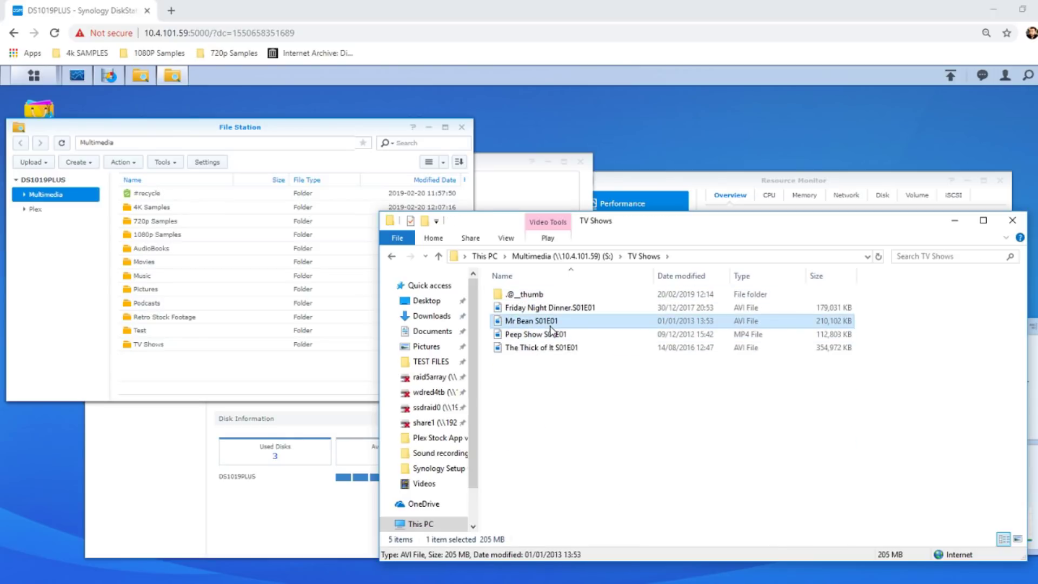
double_click(551, 325)
left_click(489, 306)
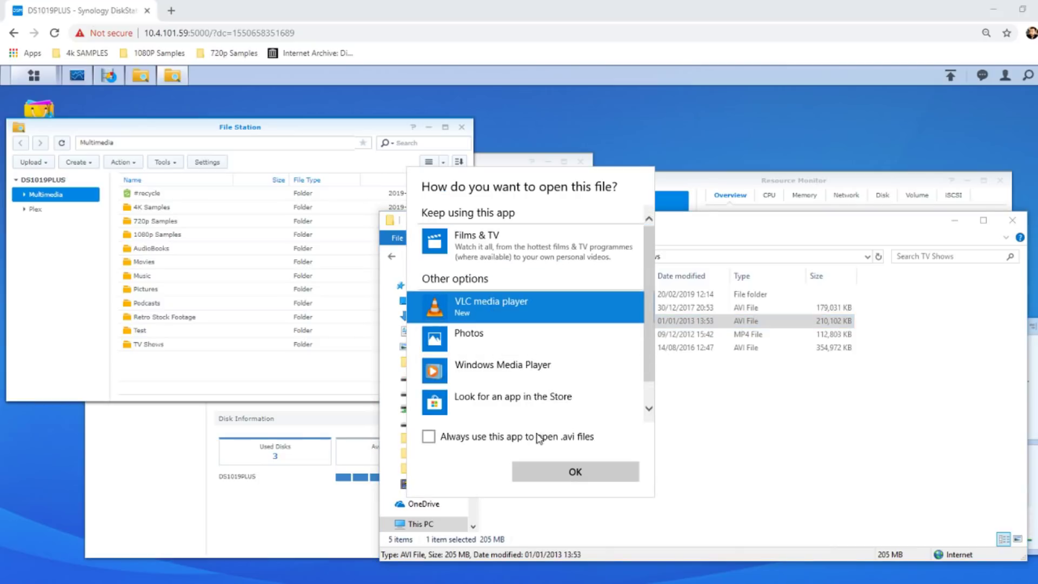
left_click(452, 439)
left_click(593, 473)
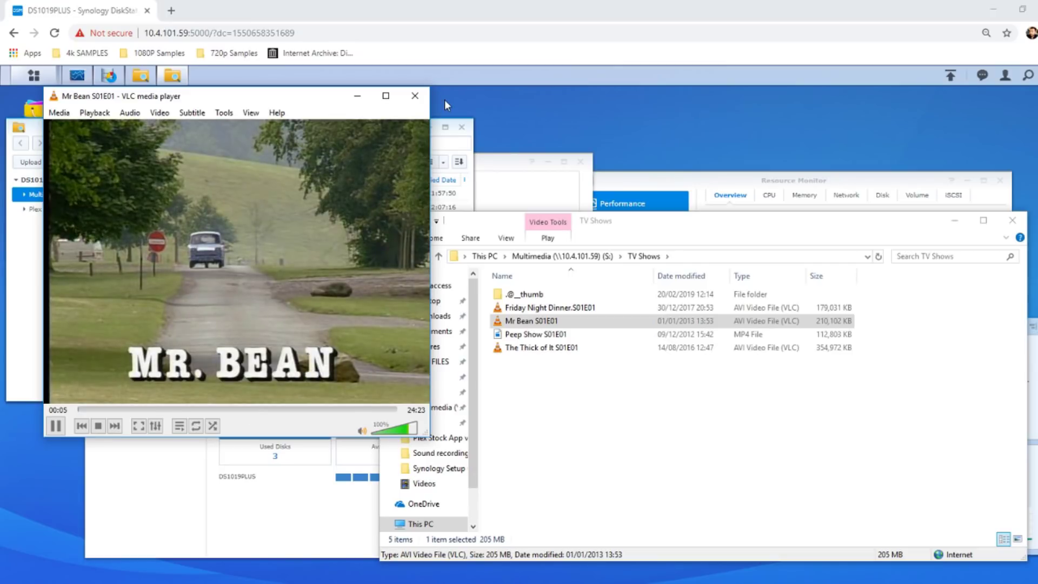
key("ctrl+q")
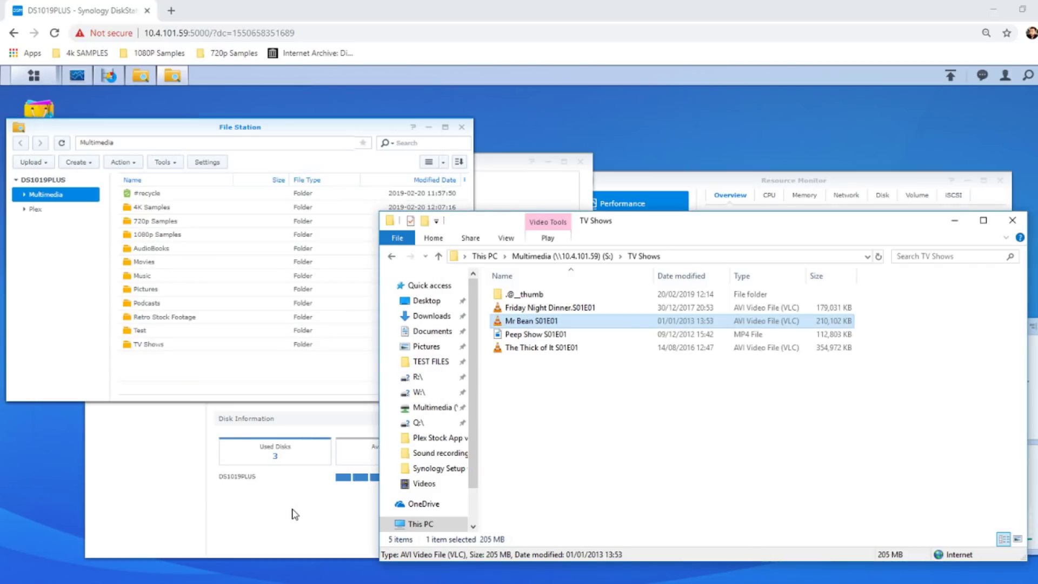
Review the Volume 1 and Storage Pool 1 details in Storage Manager.
left_click(292, 513)
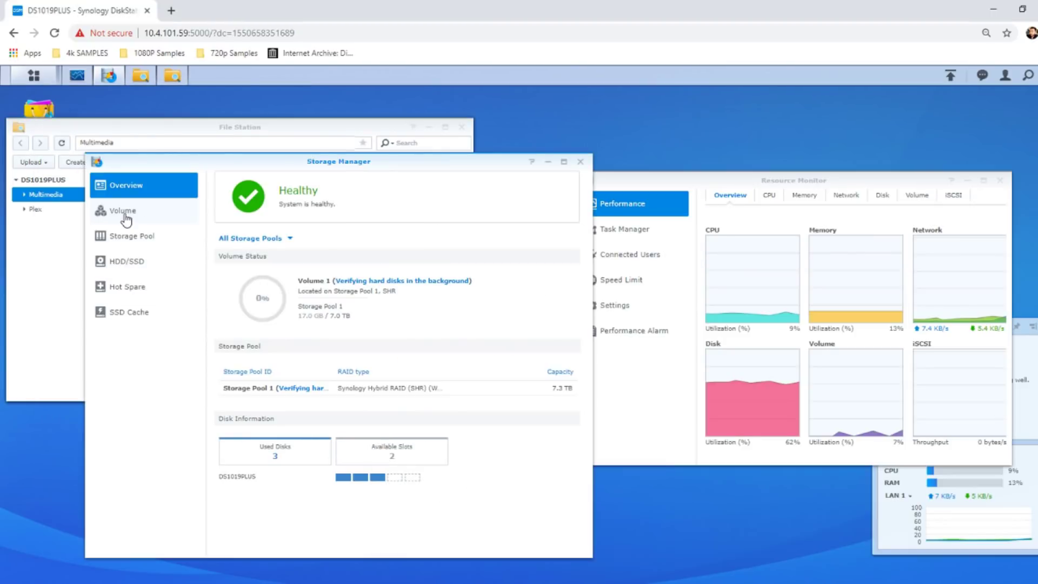
left_click(126, 216)
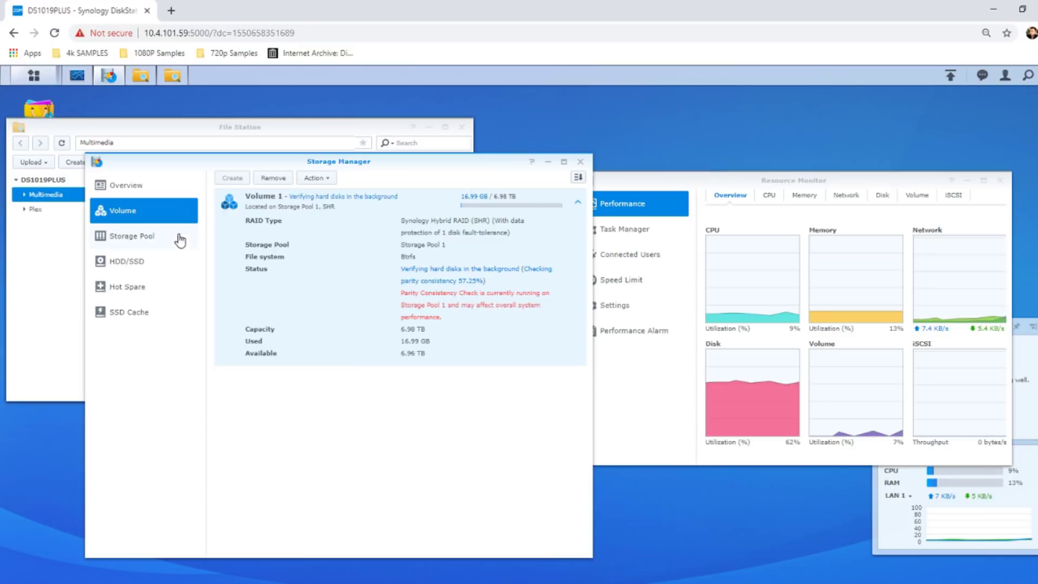
left_click(141, 239)
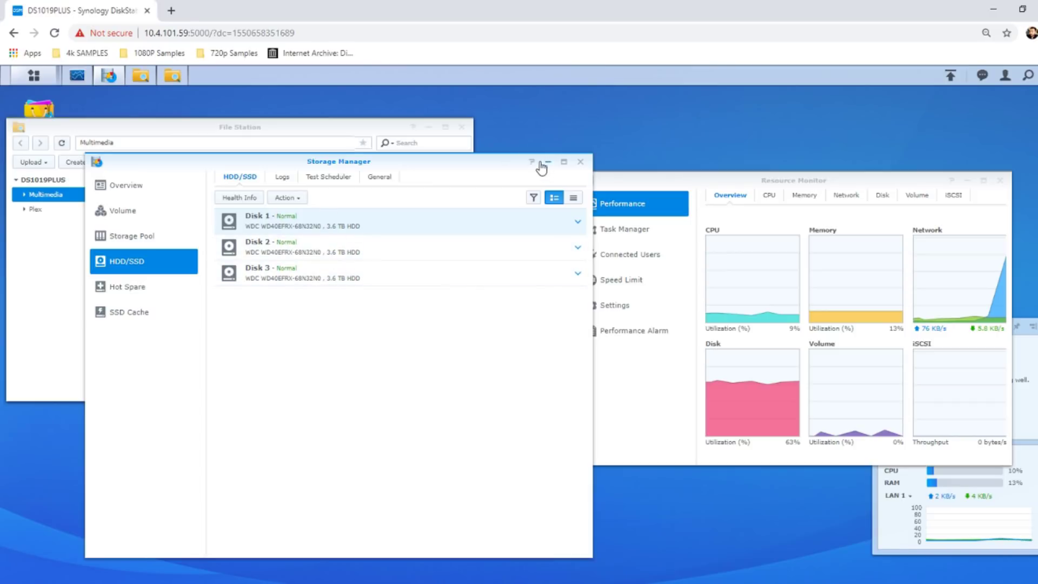
Rearrange Storage Manager and Resource Monitor, close both File Station windows, and return to the TV Shows Explorer window.
left_click_drag(474, 162, 480, 185)
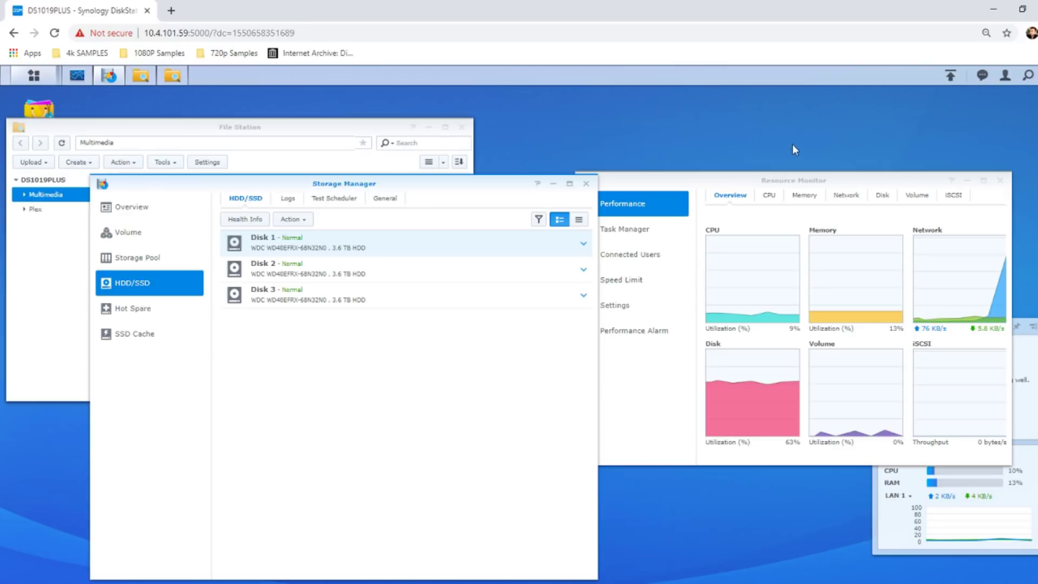
left_click_drag(503, 184, 569, 260)
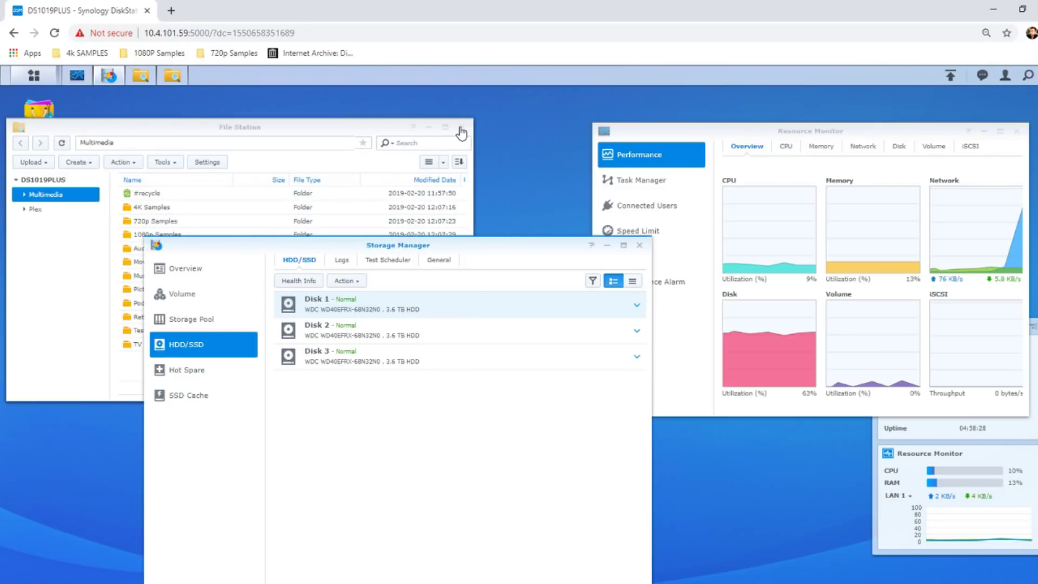
left_click(460, 128)
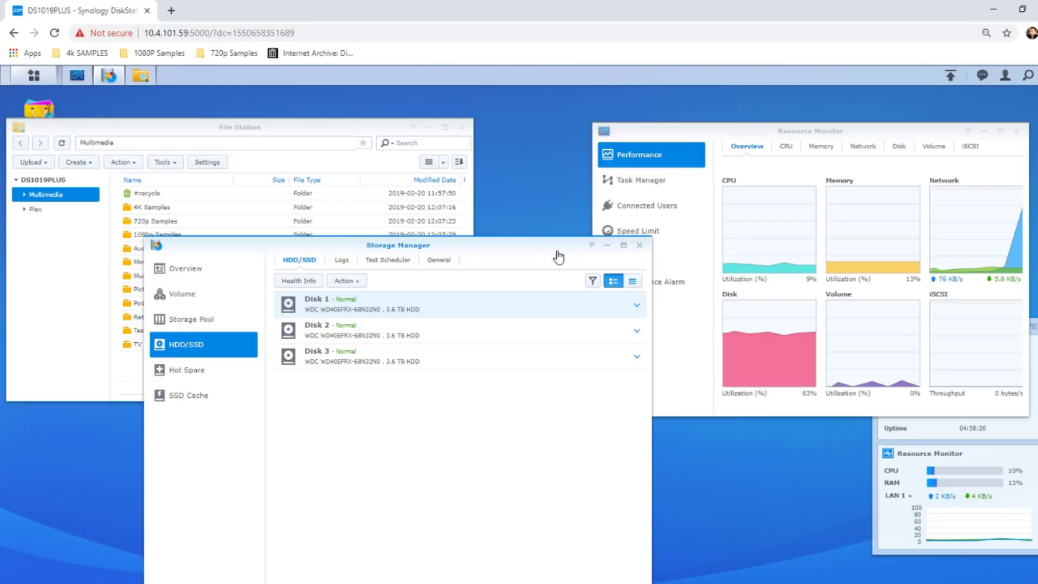
left_click(462, 127)
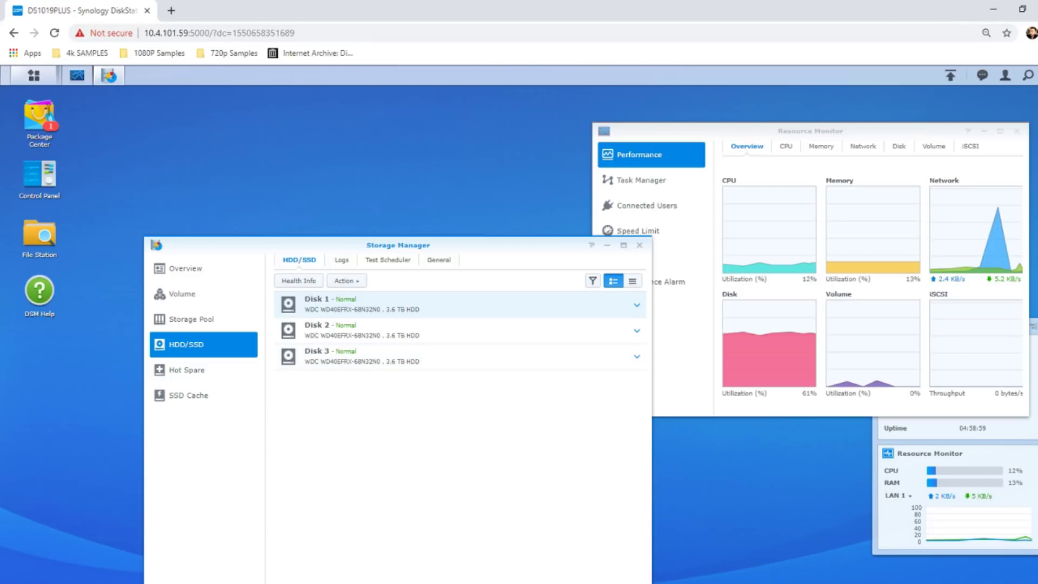
left_click(62, 567)
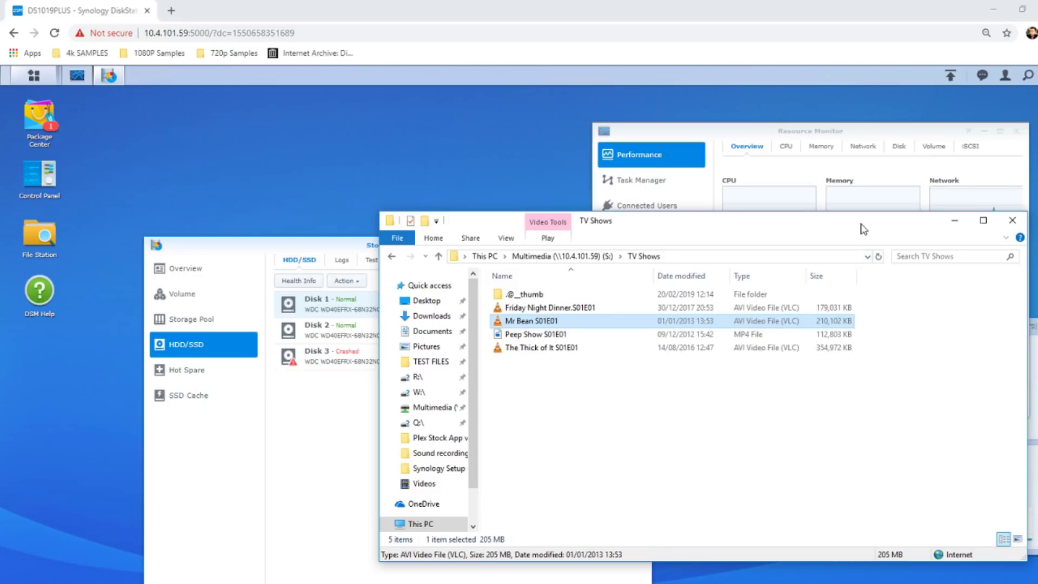
Read the DSM notifications reporting Storage Pool 1 degraded after Disk 3's removal, then dismiss them.
left_click(336, 365)
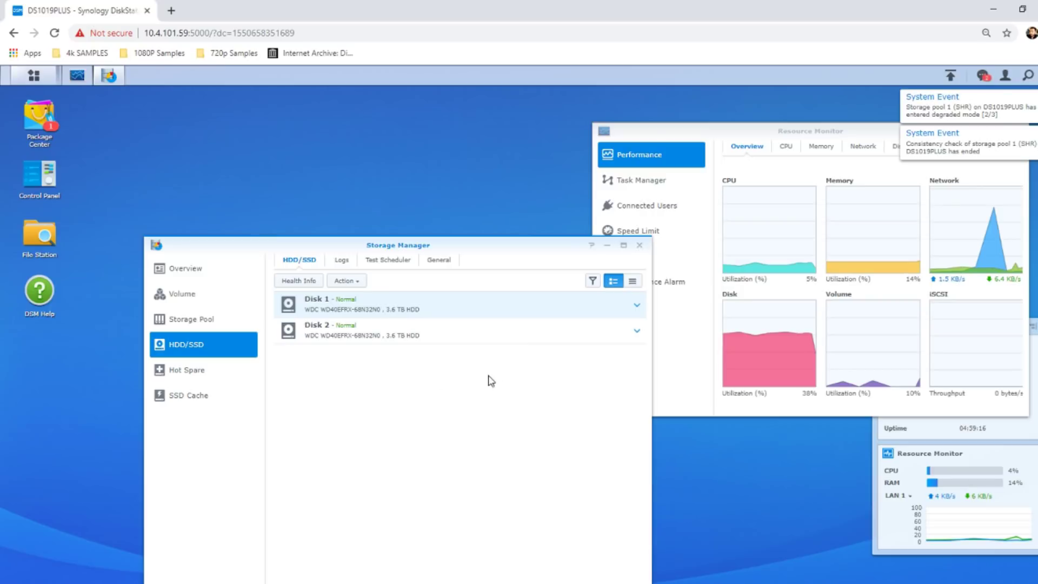
left_click(982, 75)
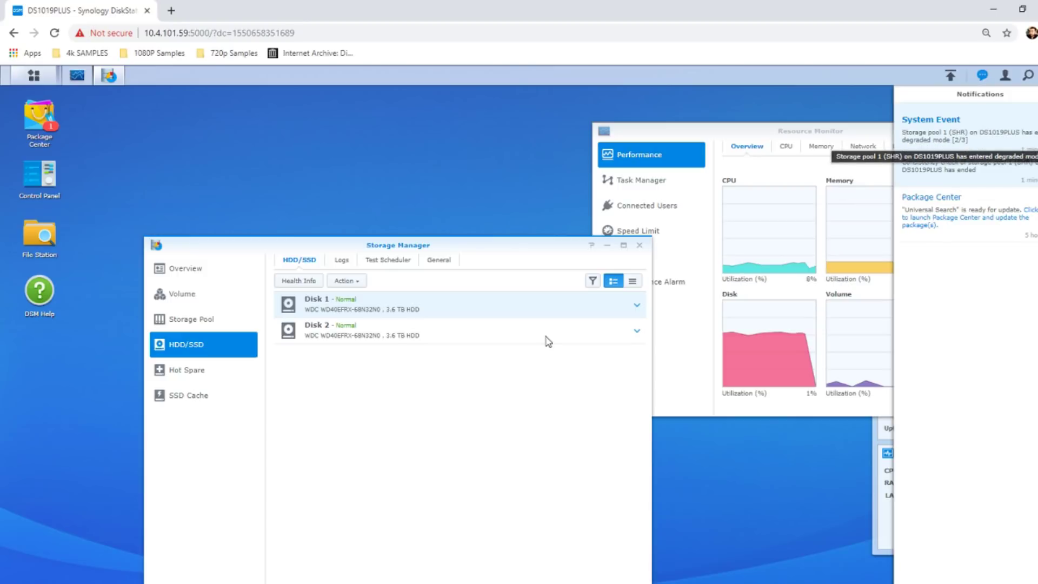
left_click(80, 183)
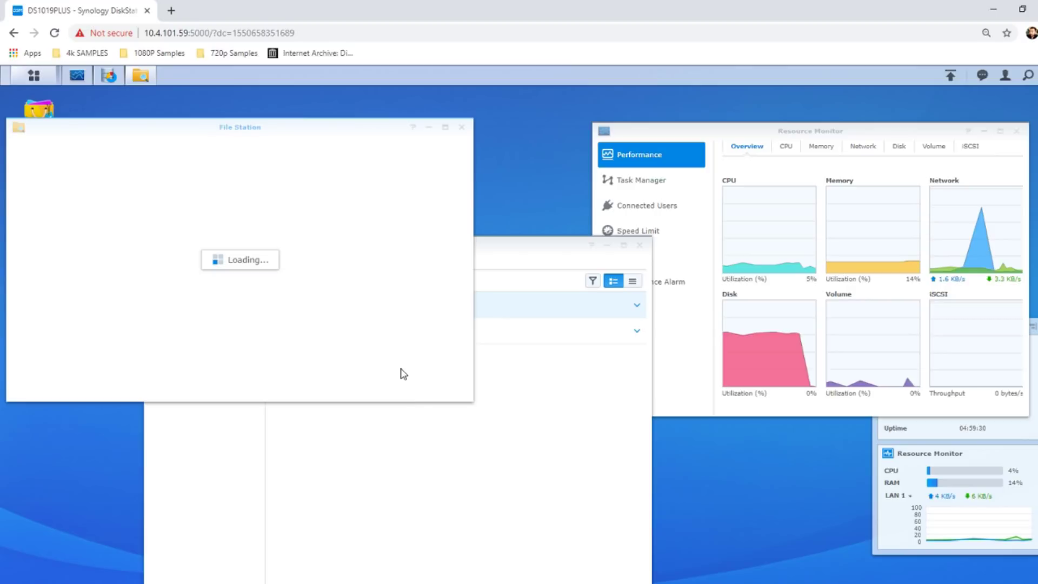
Return Explorer to the This PC overview and bring up the DSM main menu.
left_click(476, 409)
left_click(331, 129)
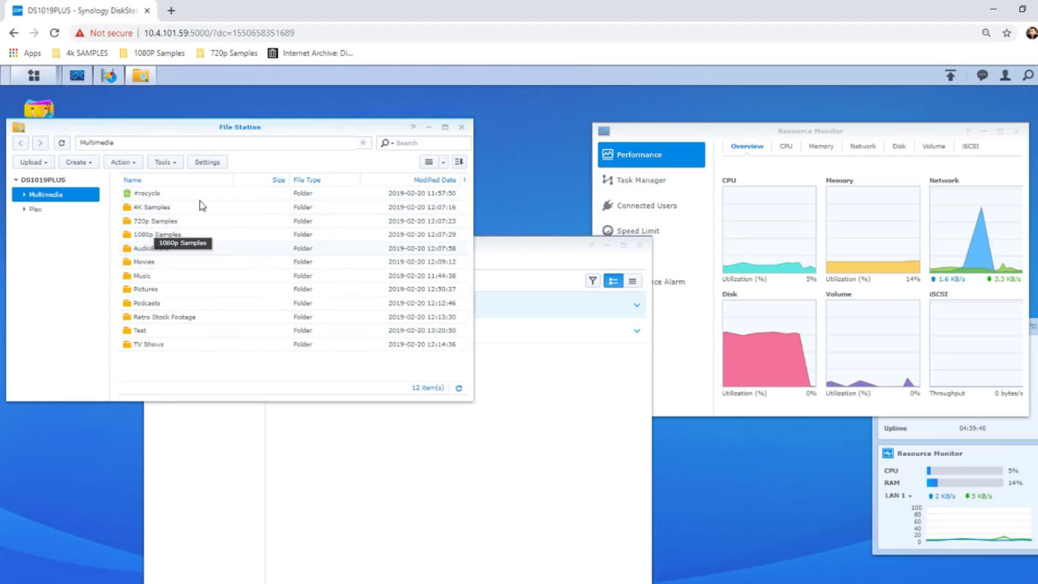
mouse_move(137, 582)
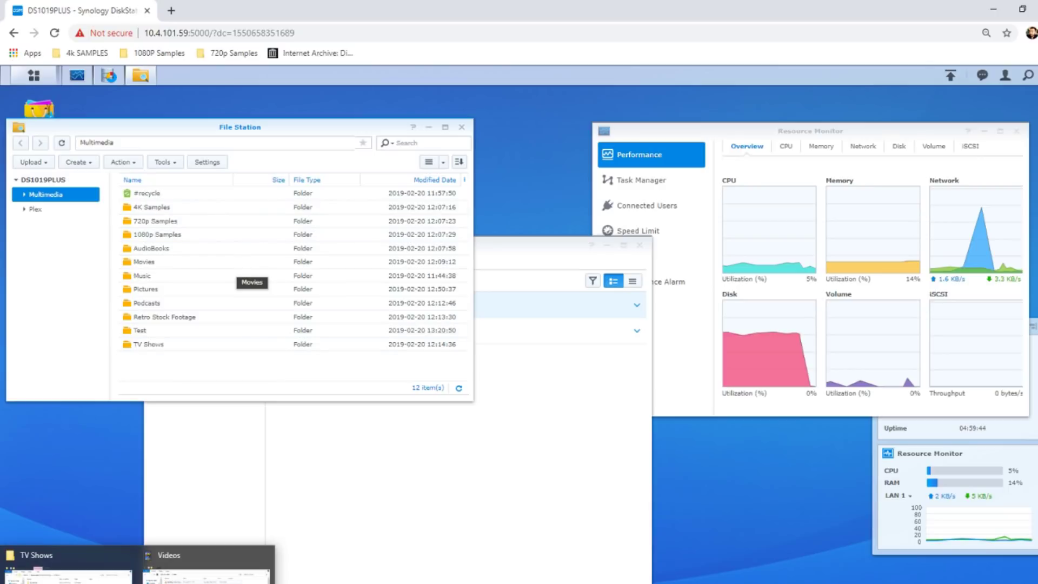
mouse_move(189, 583)
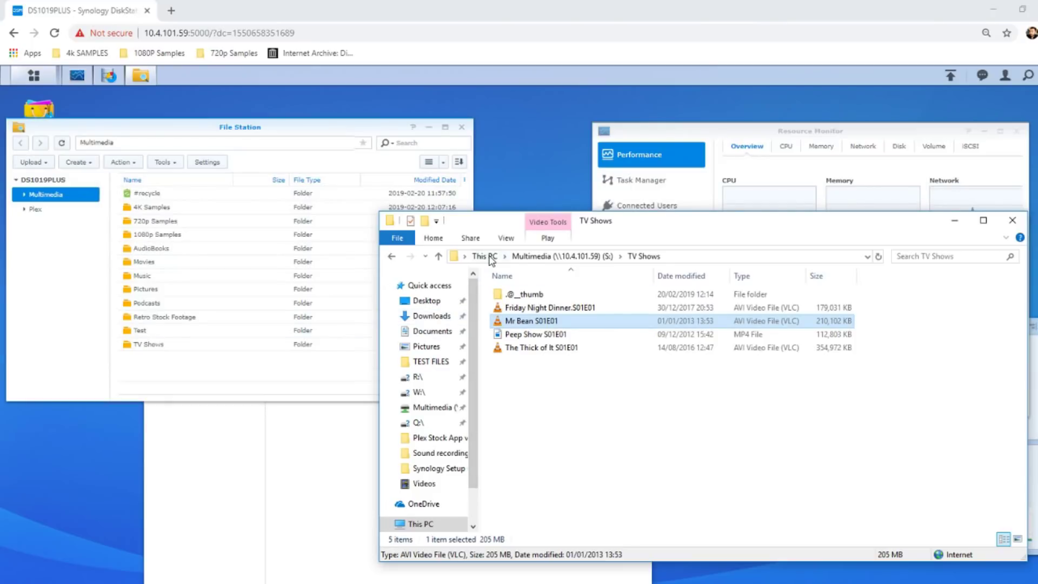
left_click(487, 256)
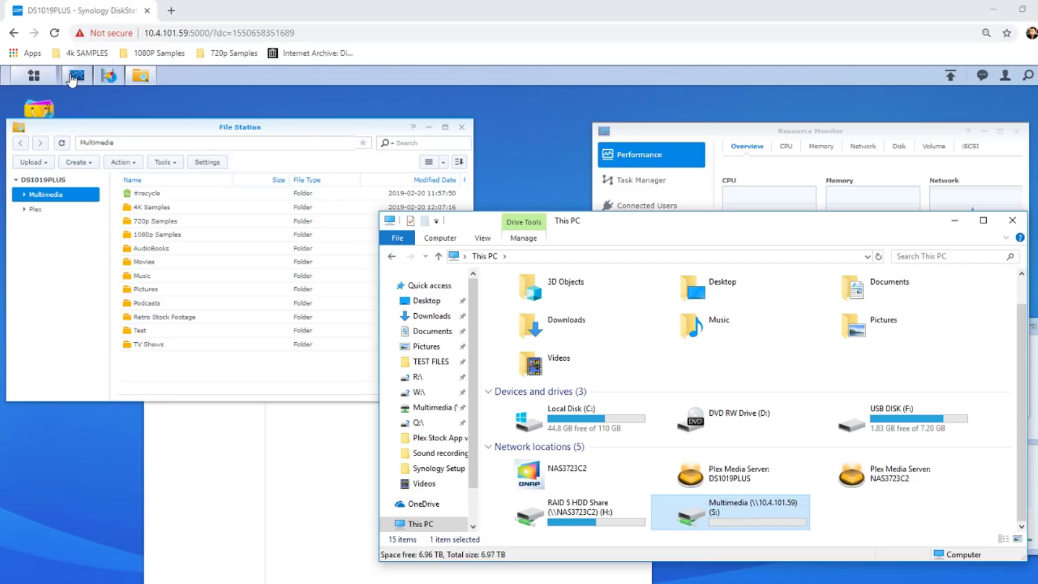
left_click(30, 80)
left_click(30, 80)
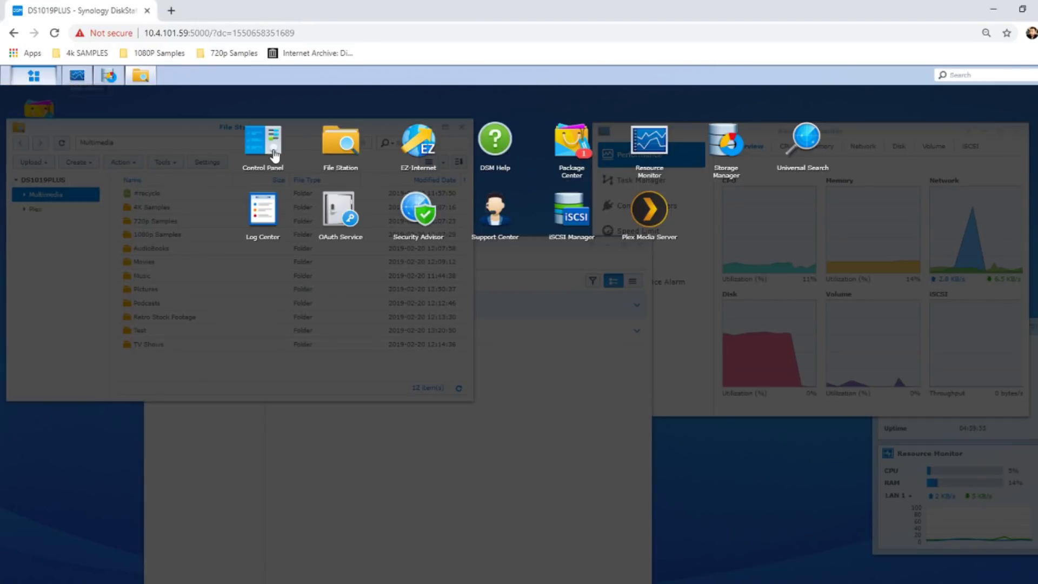
Turn Beep off under Control Panel's Hardware & Power, apply it, and minimize Control Panel.
left_click(299, 224)
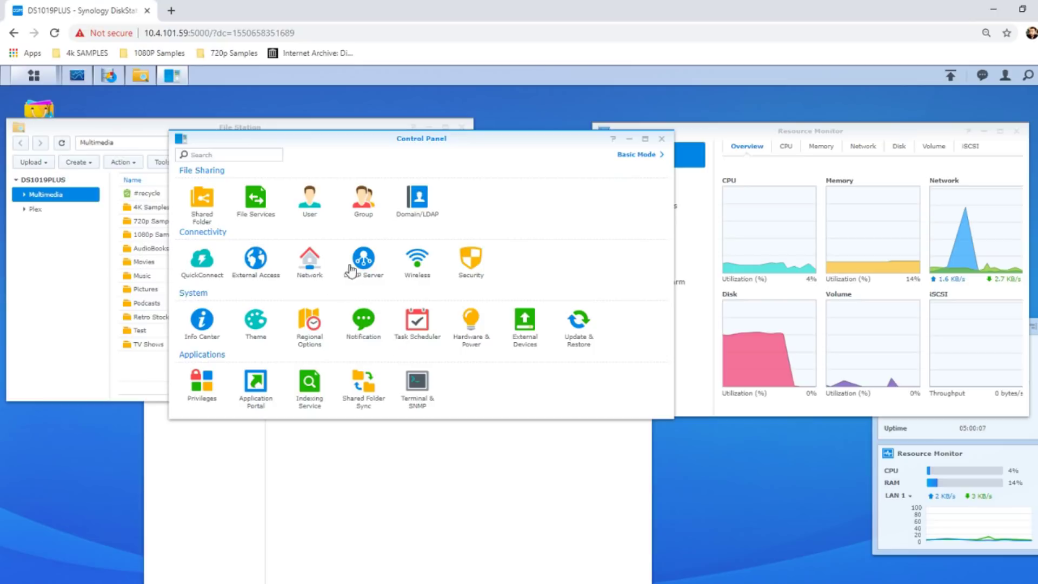
left_click(370, 328)
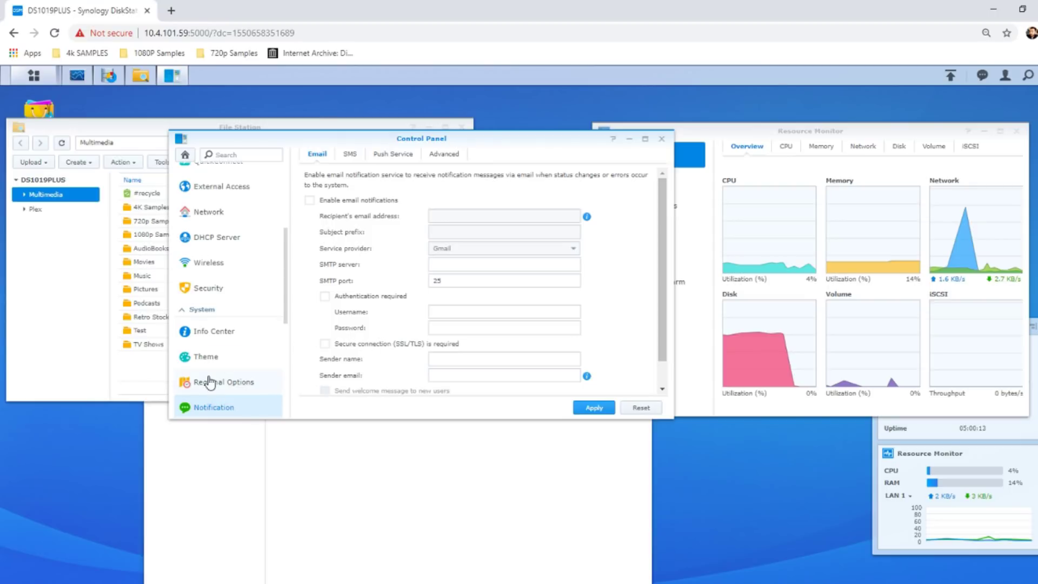
scroll(222, 338, "down", 5)
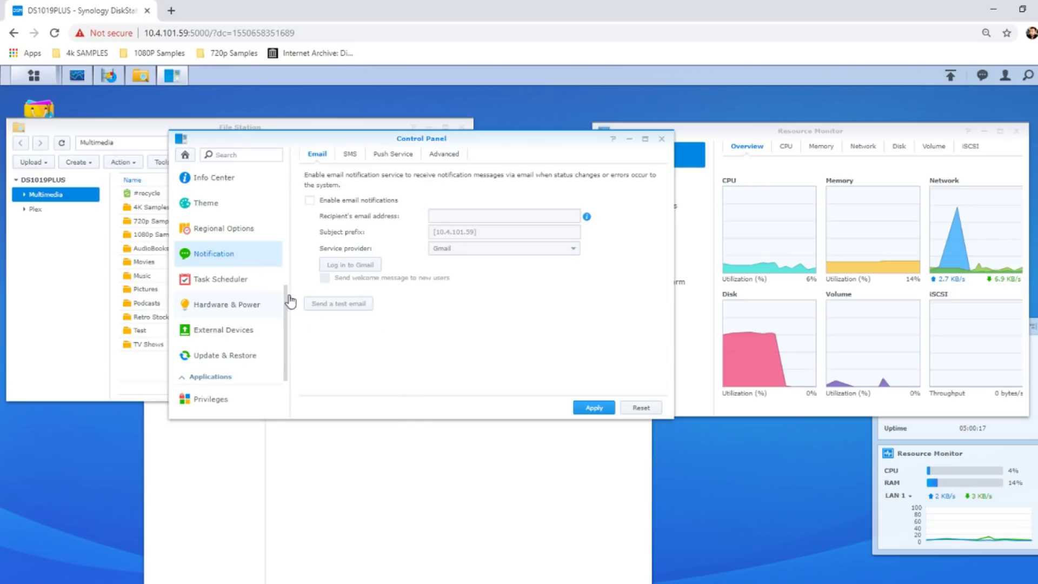
left_click(253, 309)
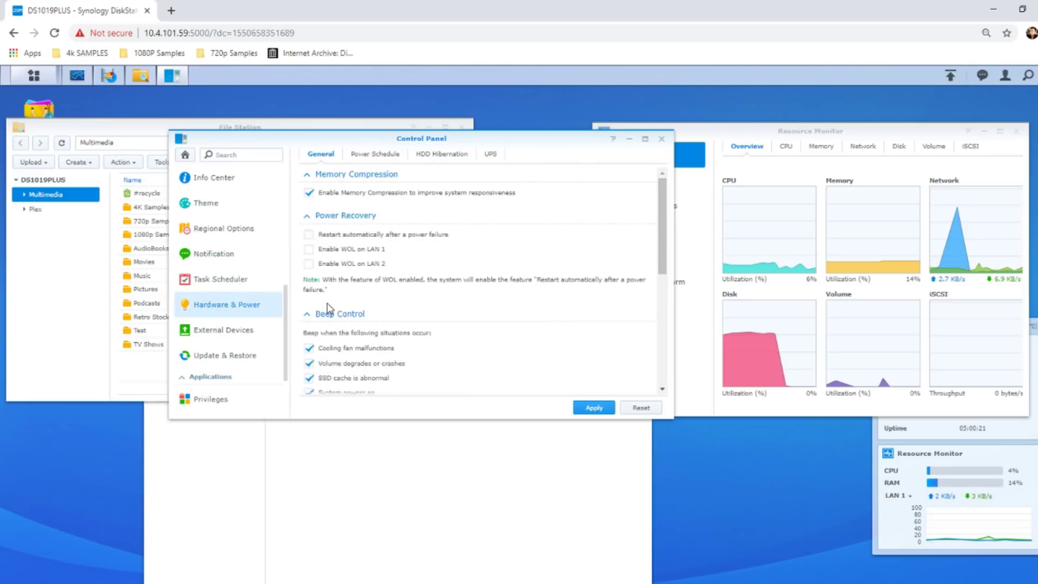
scroll(324, 287, "down", 3)
scroll(333, 271, "down", 1)
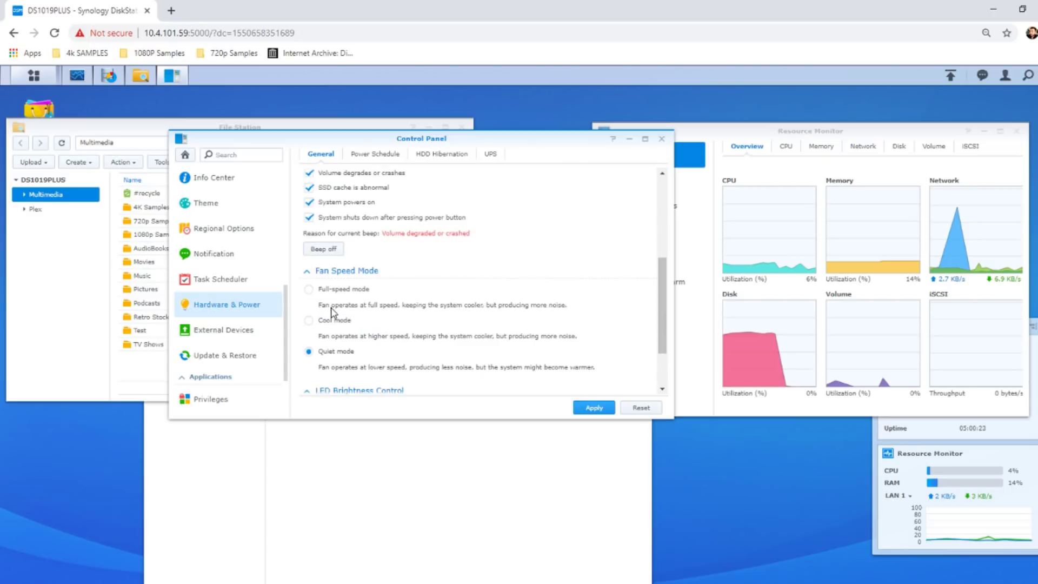
left_click(331, 250)
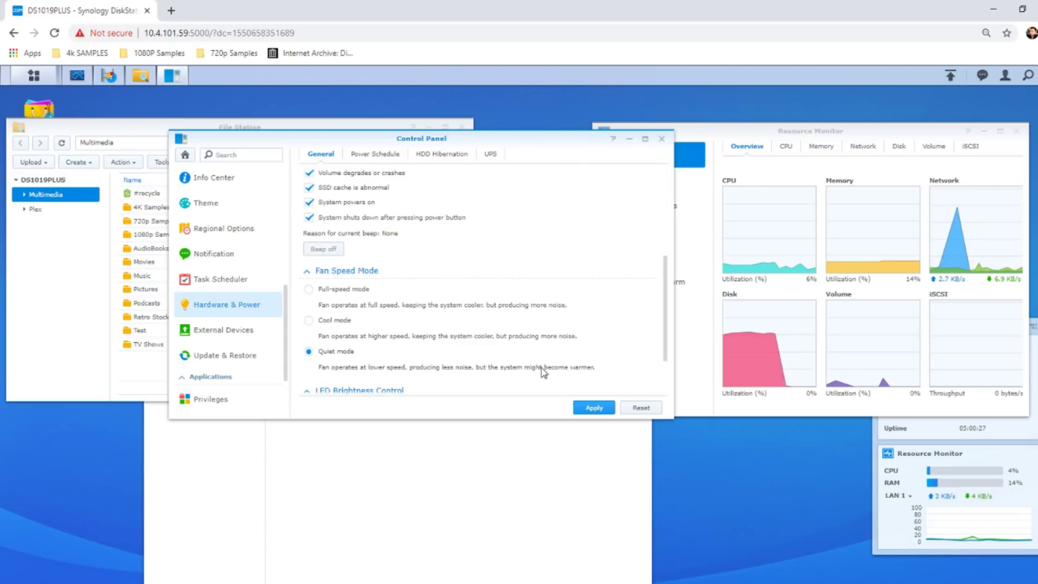
left_click(595, 410)
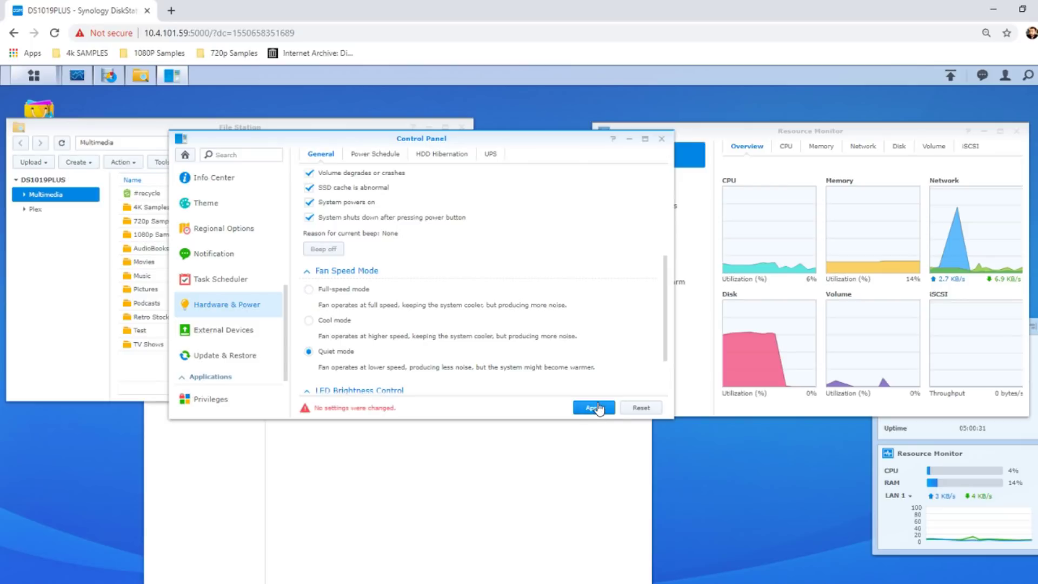
left_click(630, 140)
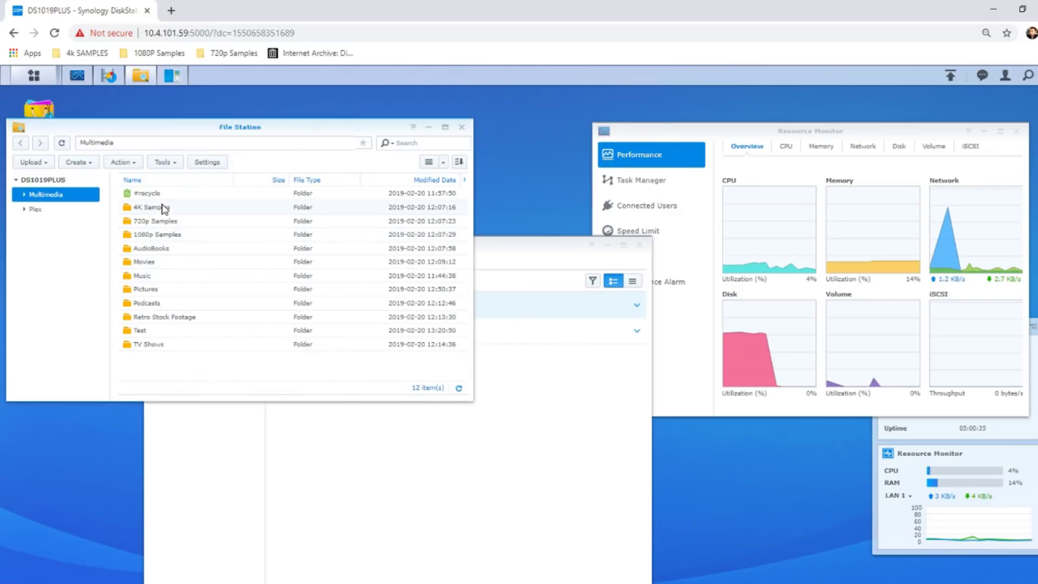
Open Multimedia (S:) > TV Shows in Explorer and play Mr Bean S01E01 in VLC from its context menu.
left_click(481, 577)
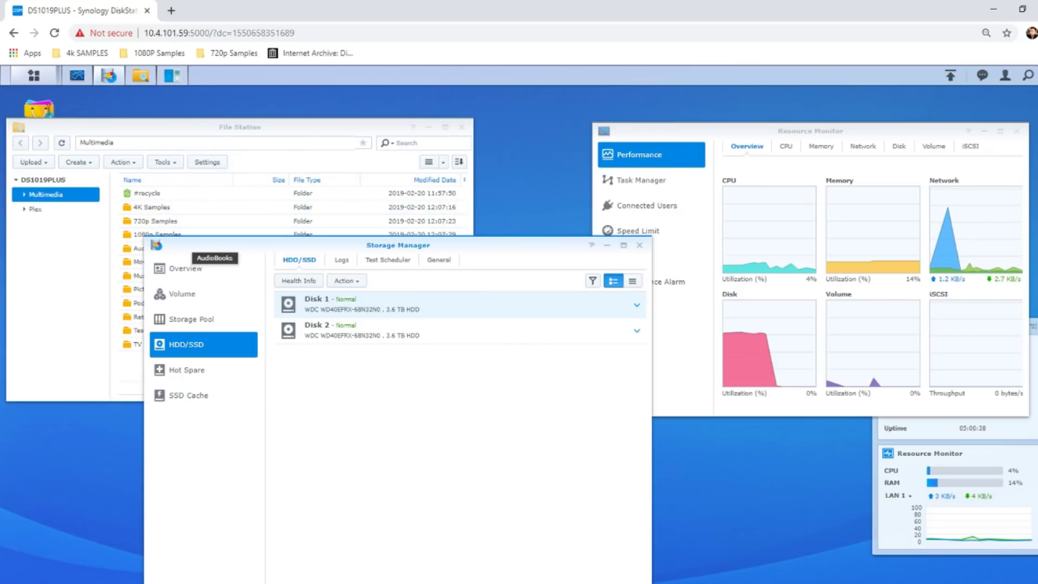
mouse_move(208, 567)
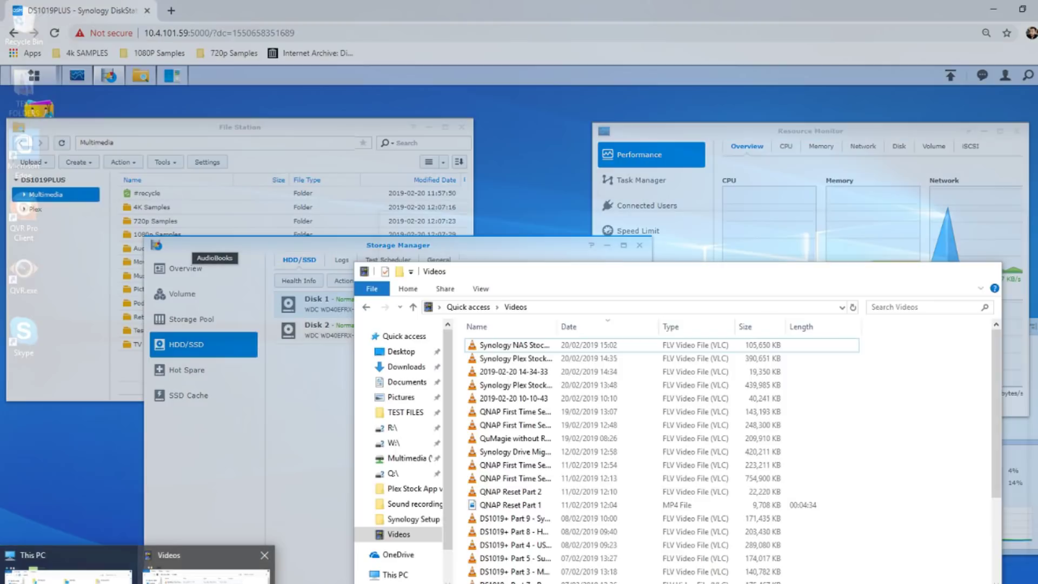
left_click(69, 565)
double_click(736, 520)
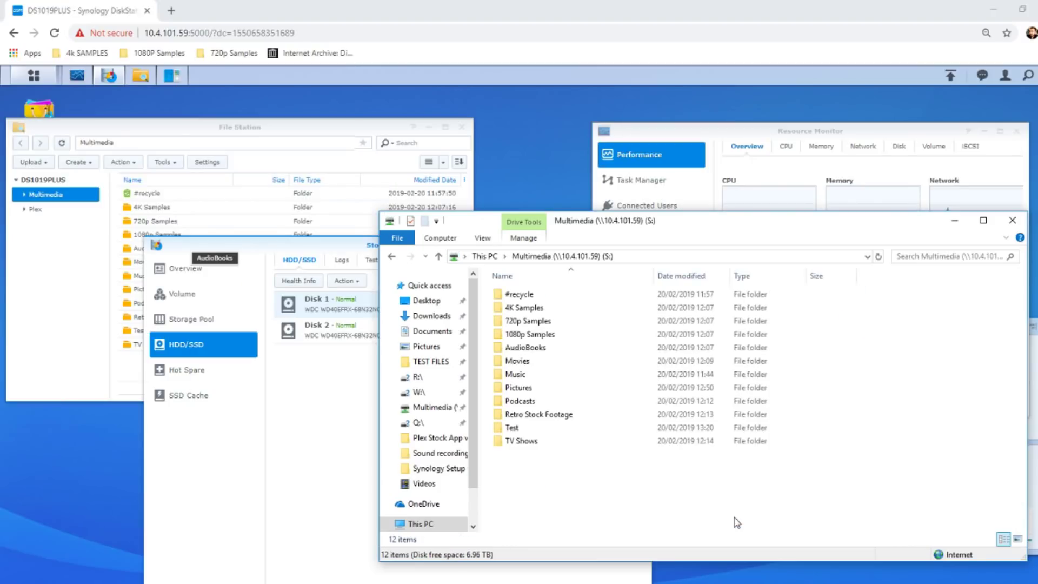
left_click(519, 442)
double_click(519, 442)
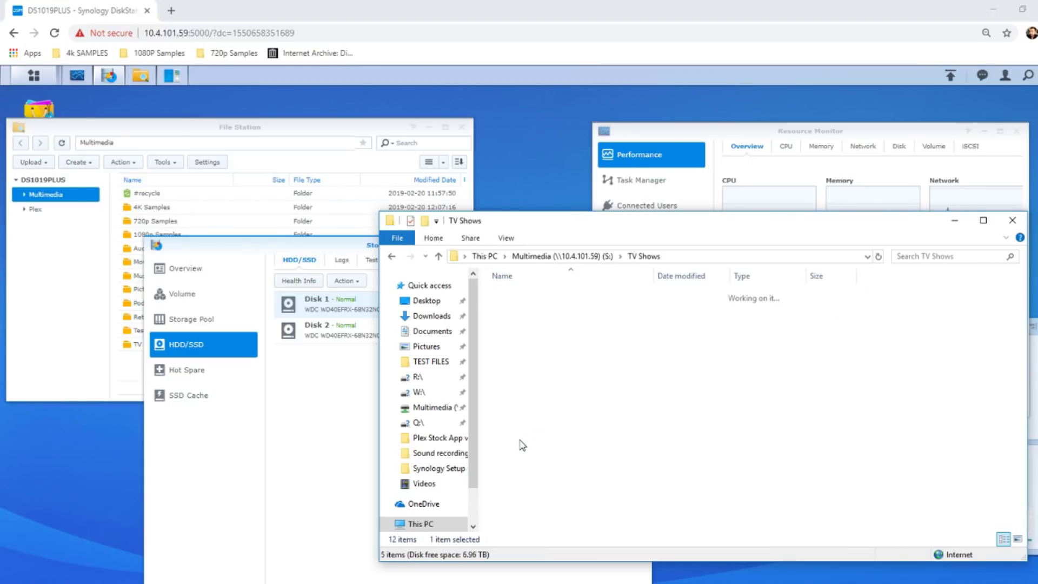
right_click(553, 322)
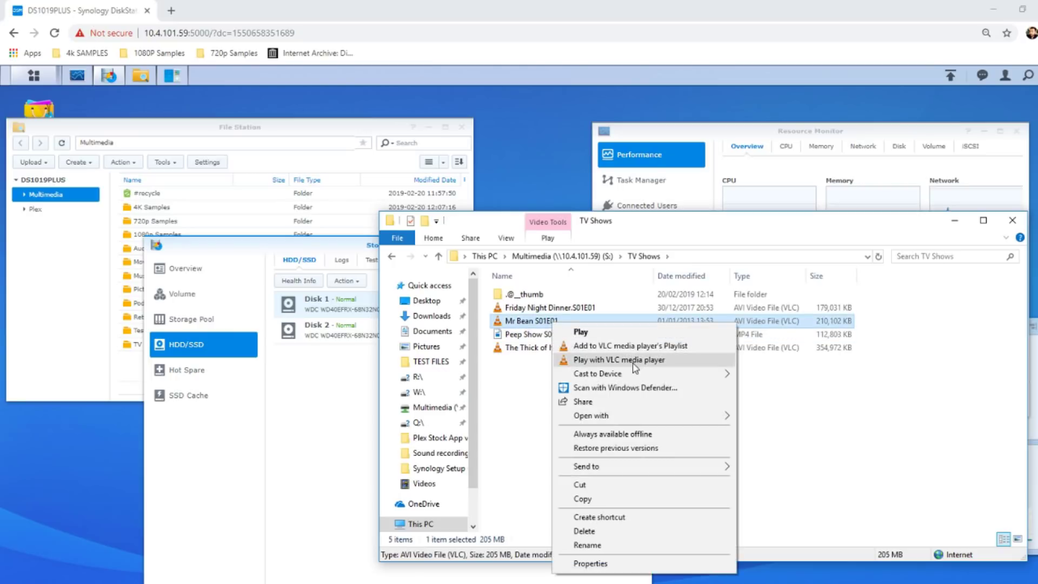
left_click(625, 333)
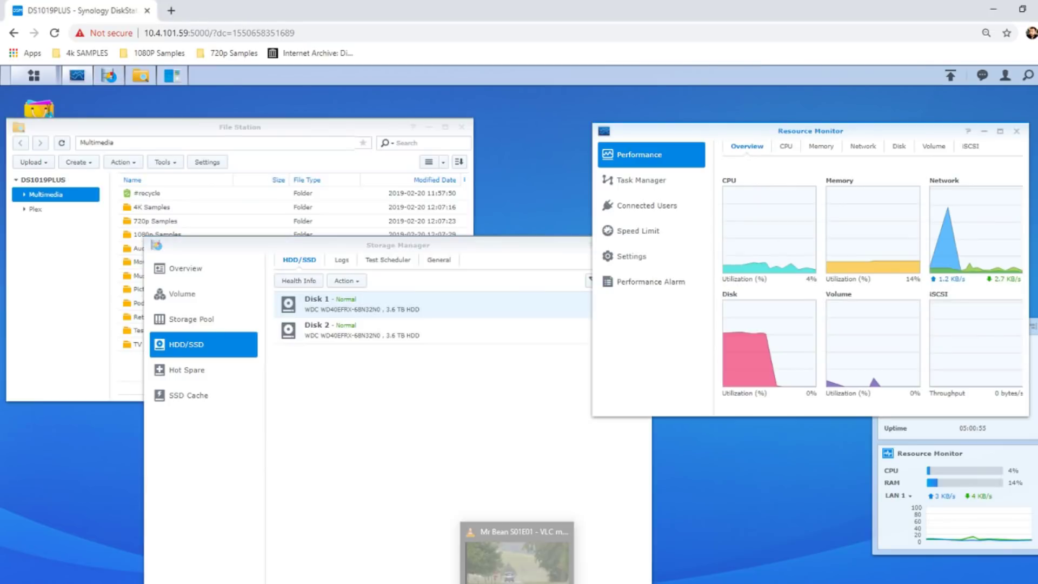
Confirm Mr Bean S01E01 still plays in VLC from the degraded NAS, then close VLC.
left_click(547, 523)
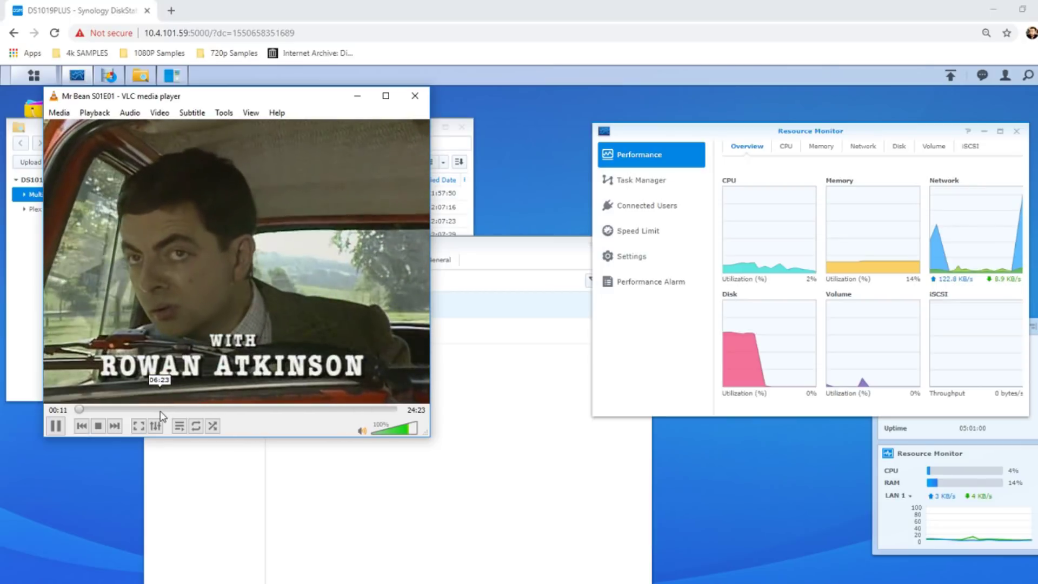
left_click(419, 104)
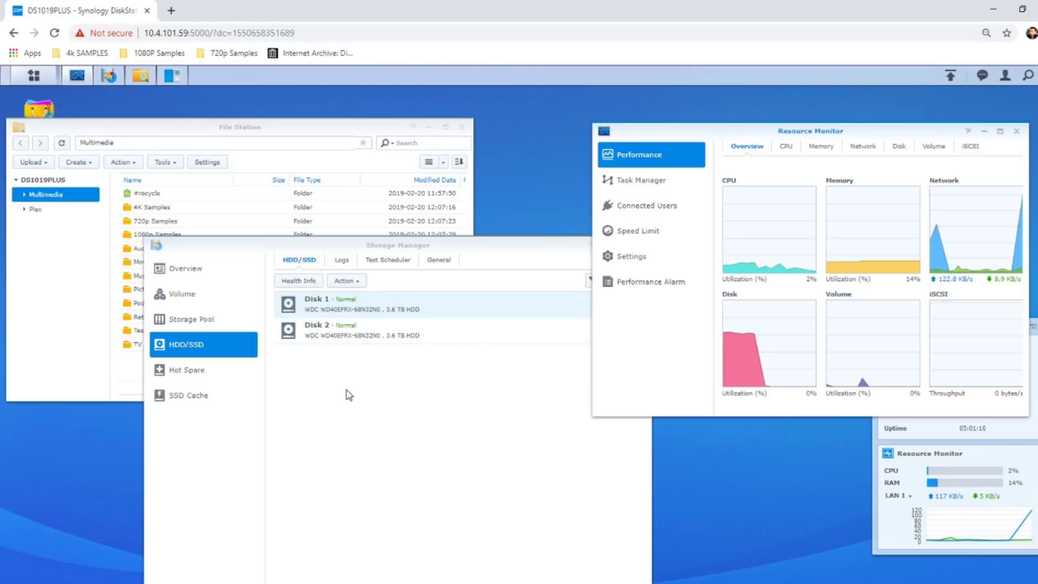
Expand the reinserted Disk 3's Not Initialized details, then view Storage Pool 1's Degraded status.
left_click(552, 258)
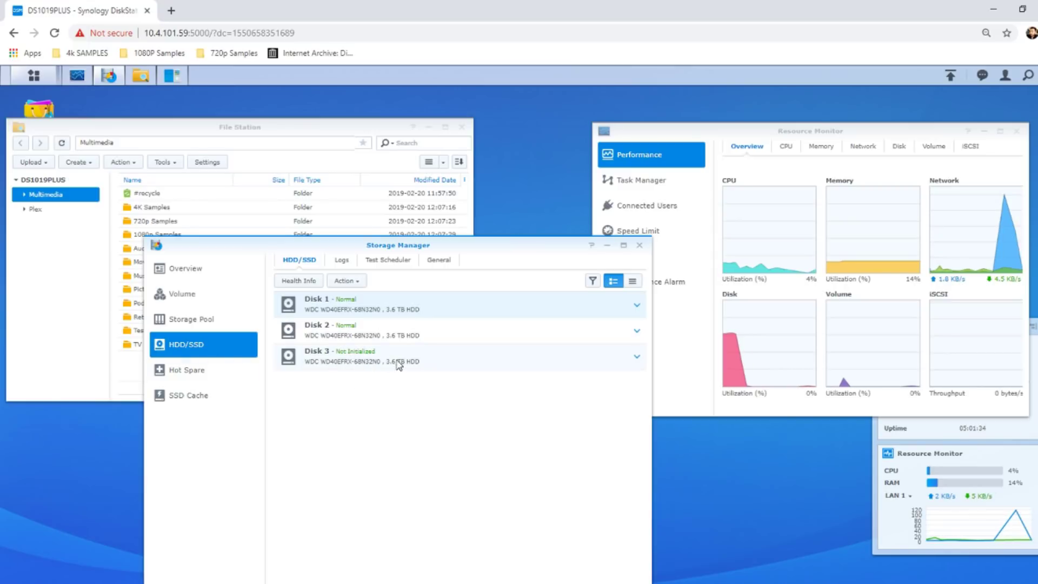
left_click(382, 360)
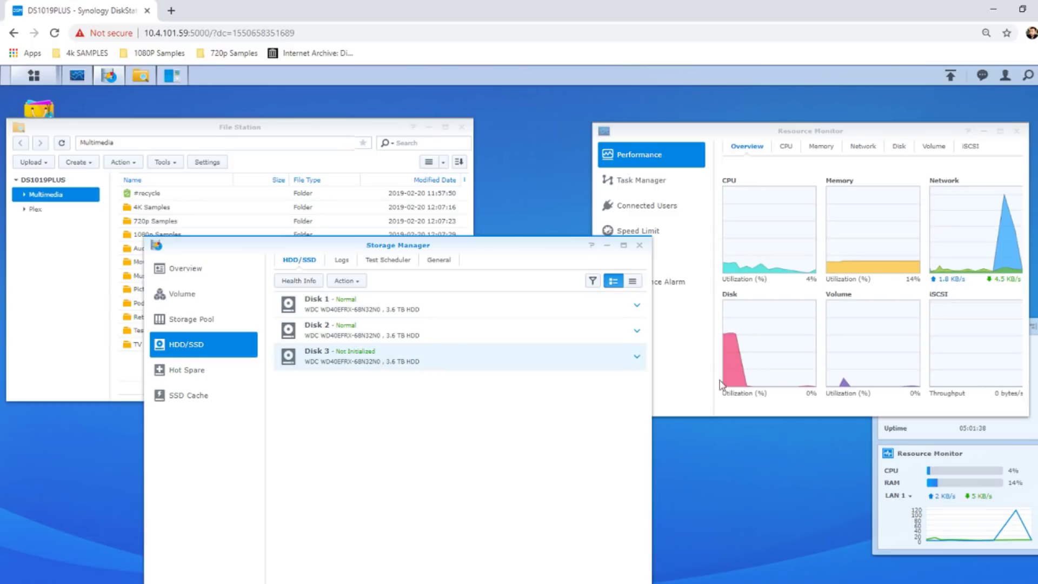
left_click(637, 356)
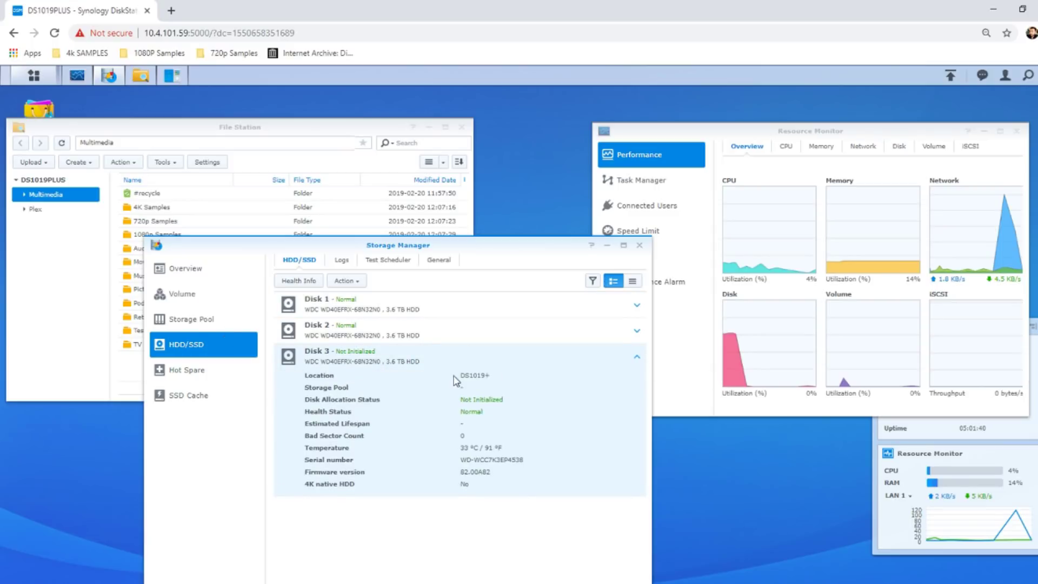
left_click(200, 324)
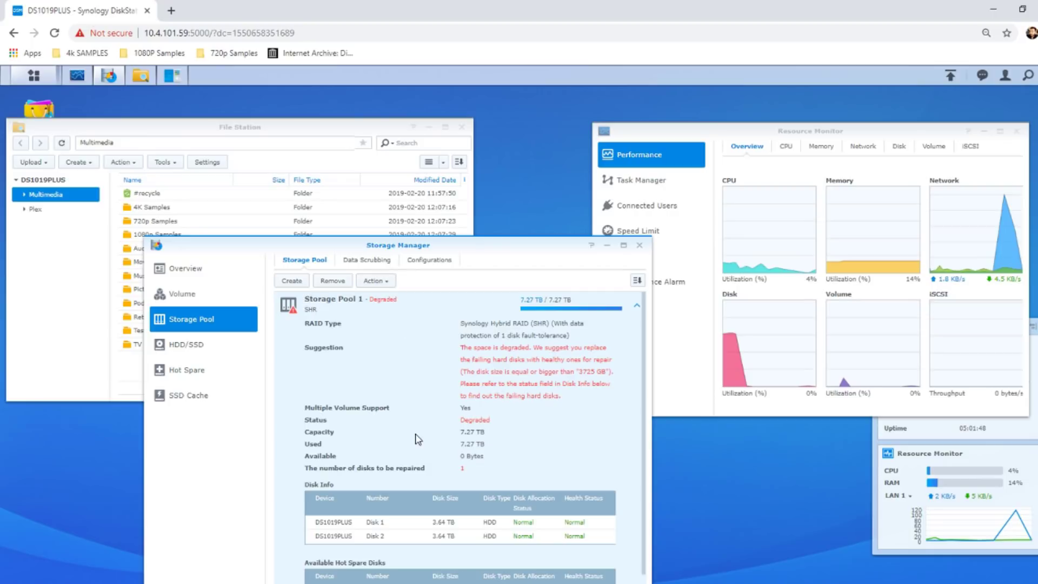
Choose Repair for Storage Pool 1 with Disk 3 and accept the data-erase warning.
left_click(373, 282)
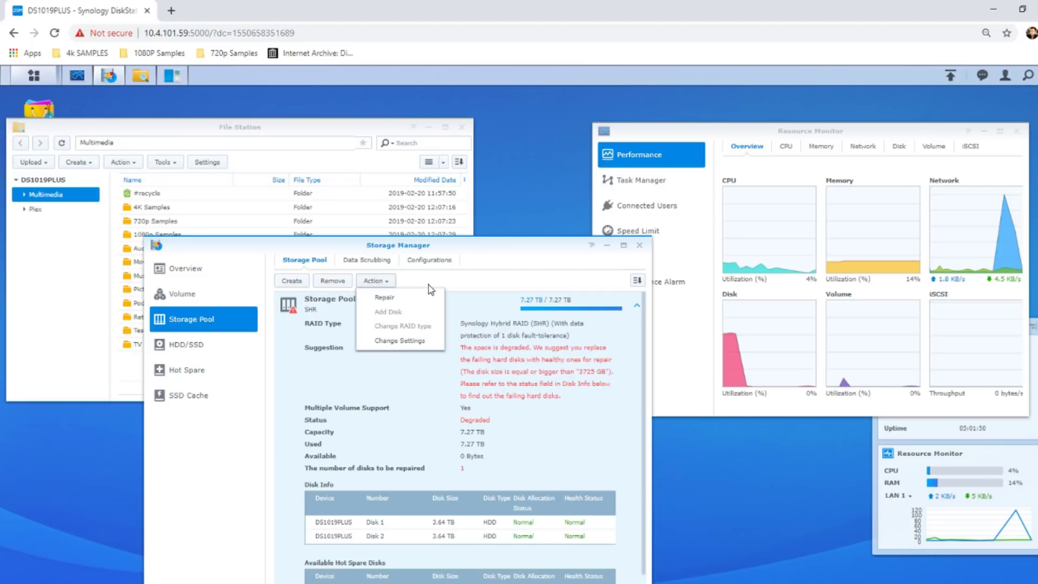
left_click(381, 302)
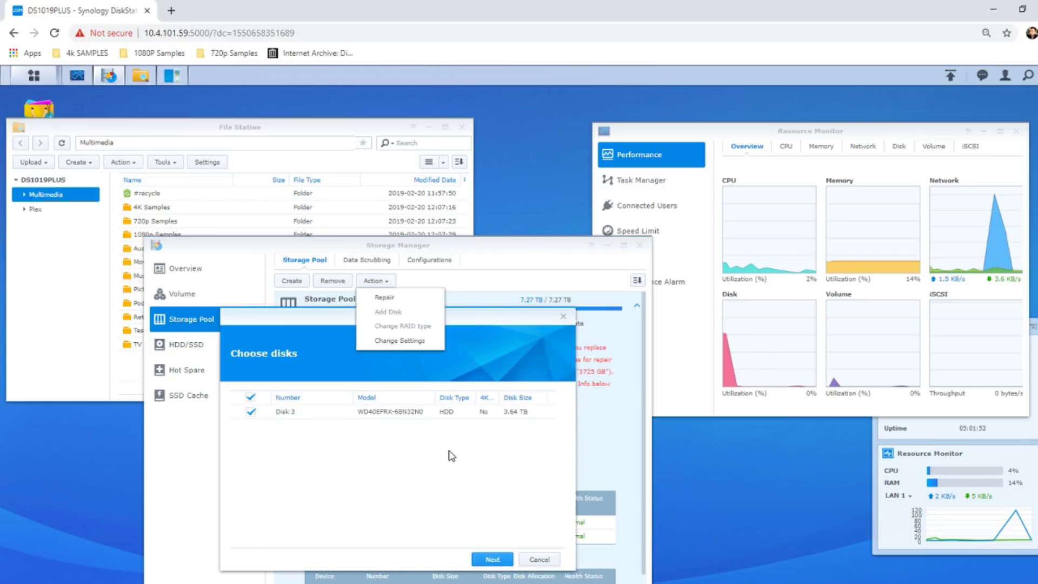
left_click(489, 560)
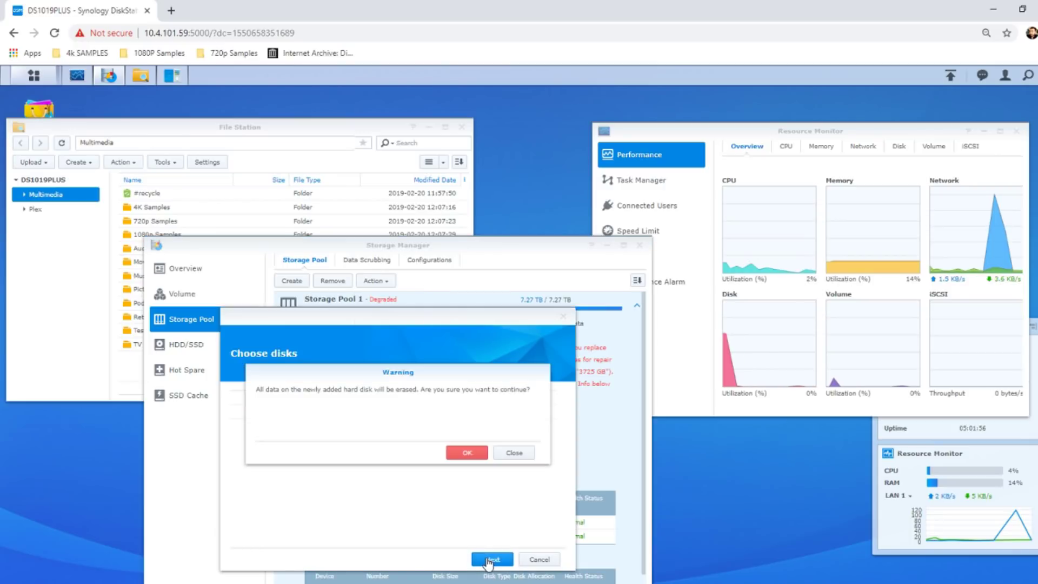
left_click(466, 454)
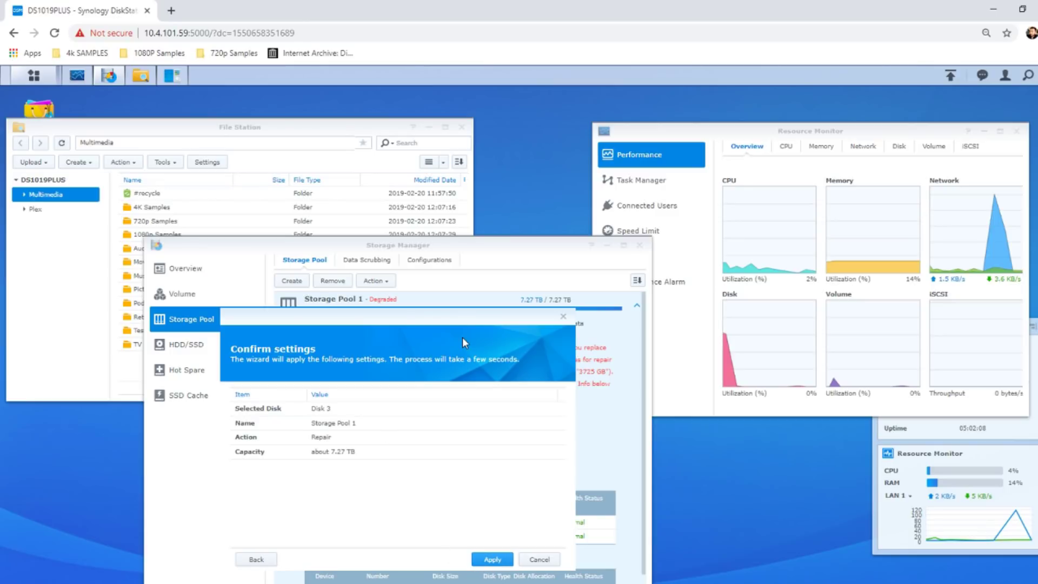
Apply the repair with Disk 3 at about 7.27 TB to start rebuilding Storage Pool 1.
left_click(493, 559)
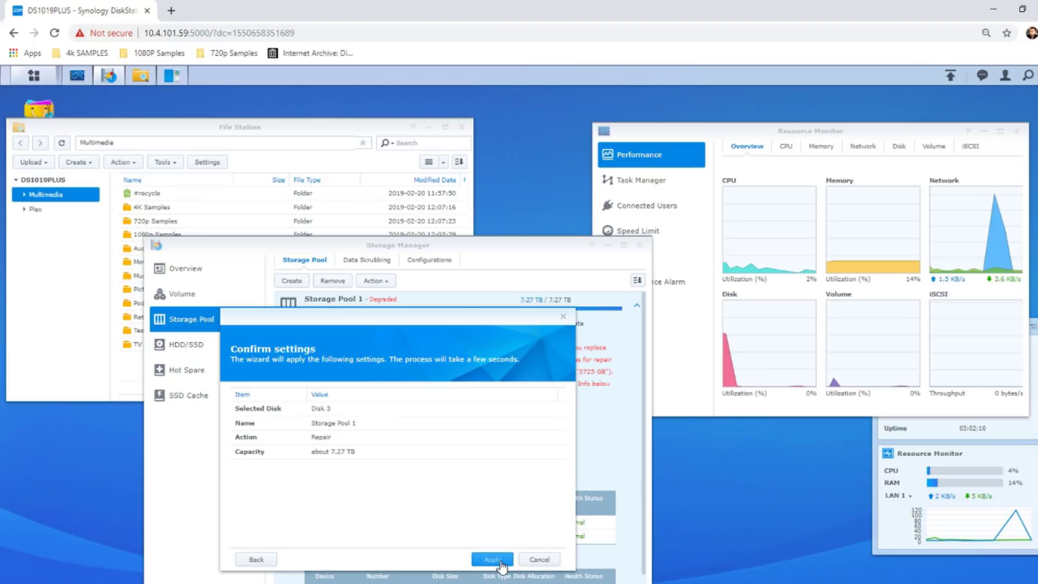